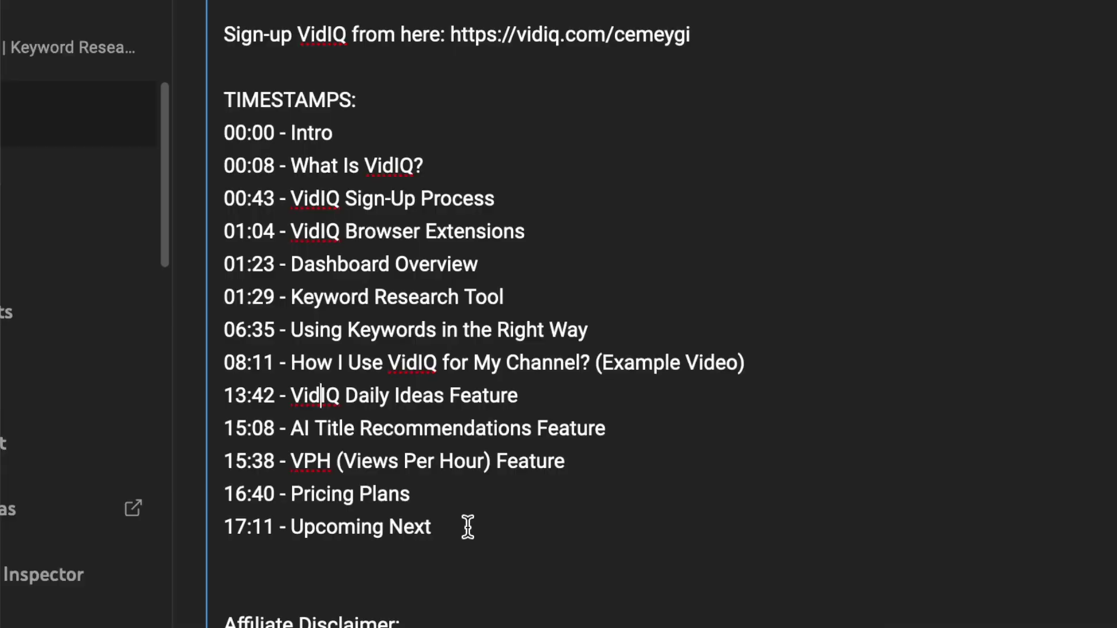
Delete the 00:00 - Intro chapter line, then undo the deletion
click(321, 396)
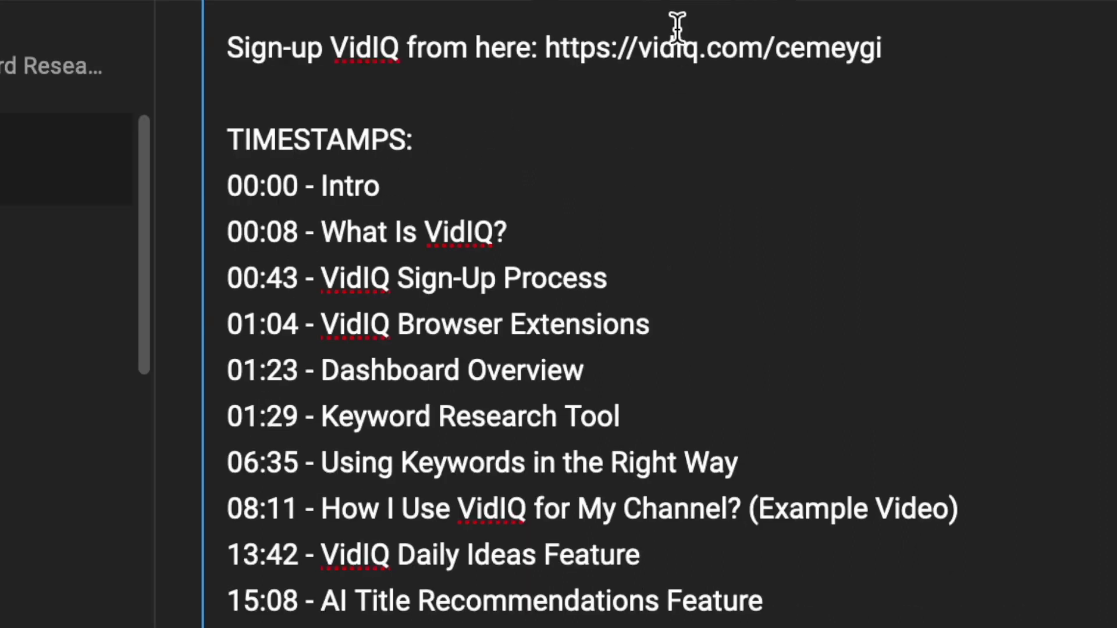
key(super+BackSpace)
key(BackSpace)
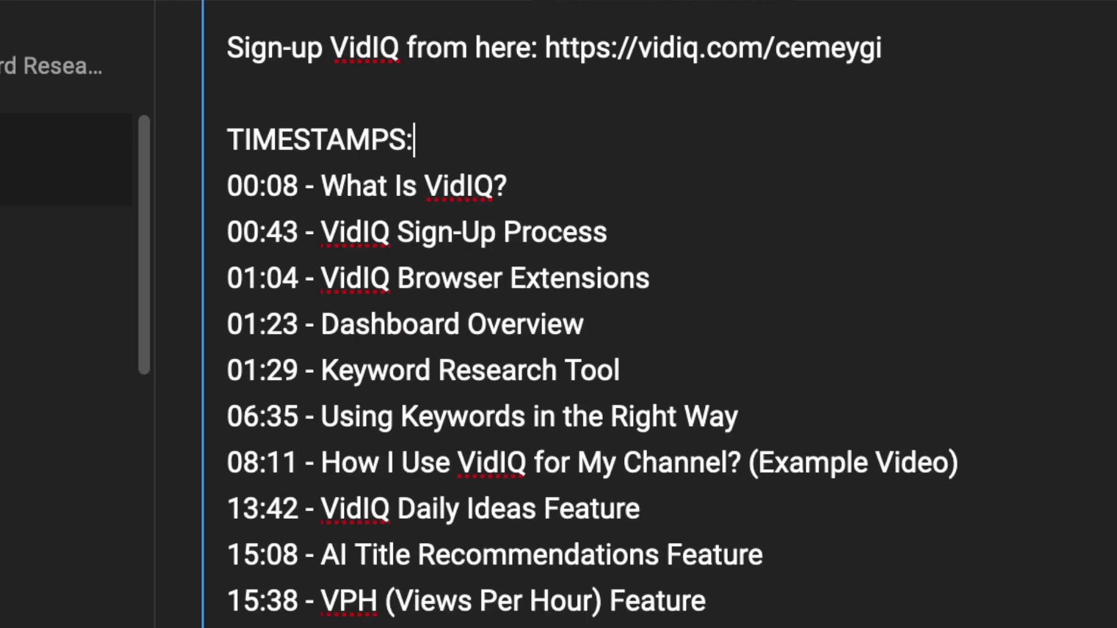
key(super+z)
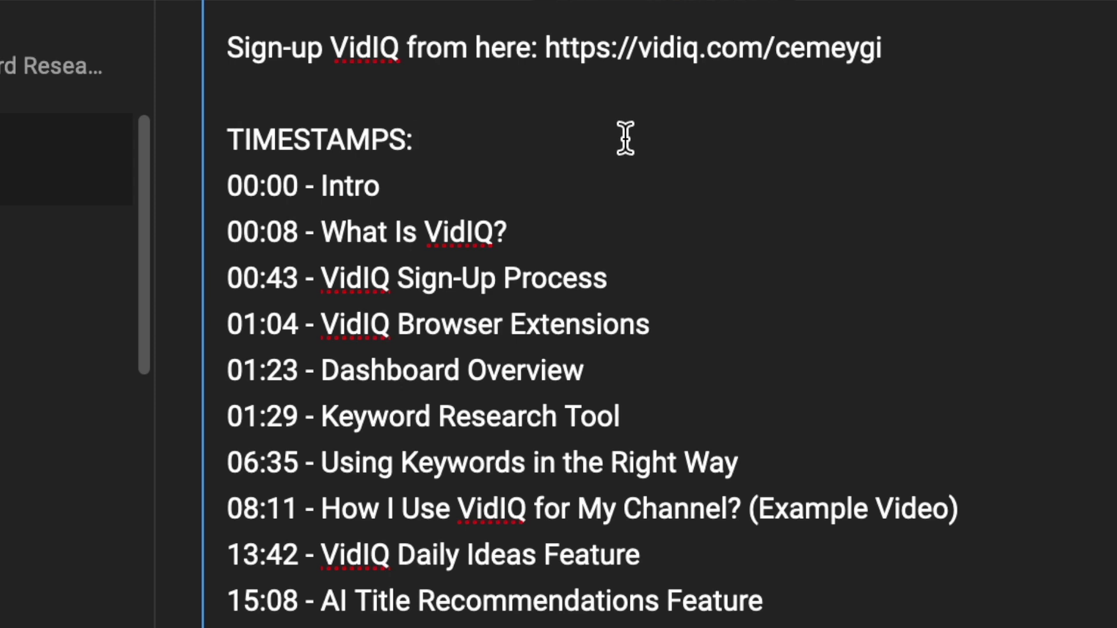
Delete the chapter lines from 01:04 to 15:08, then restore them with undo
drag(774, 622, 167, 342)
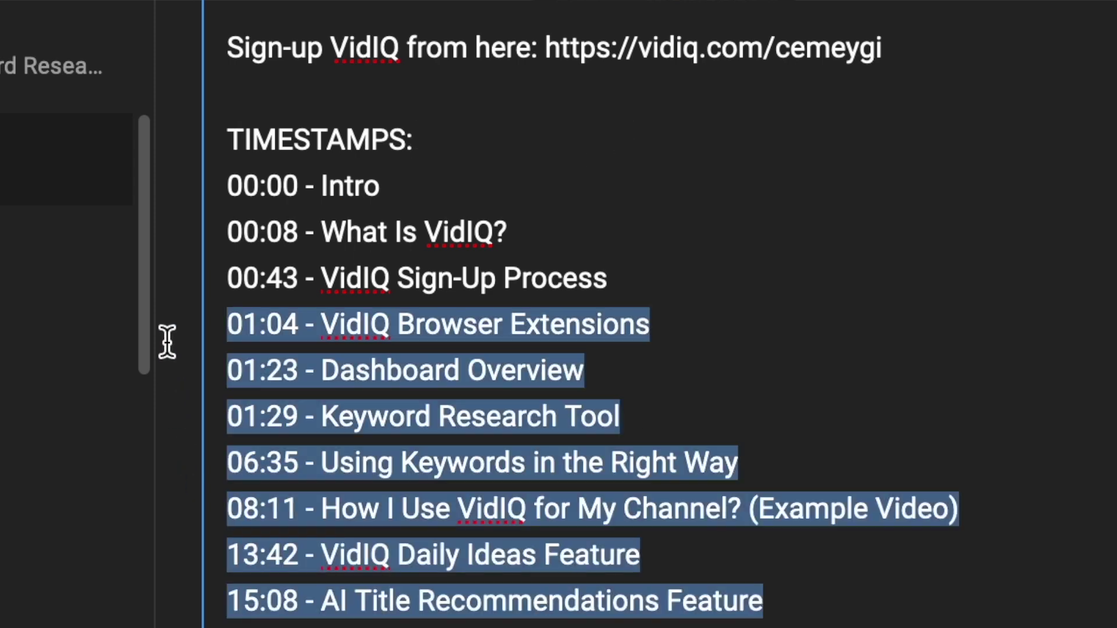
key(BackSpace)
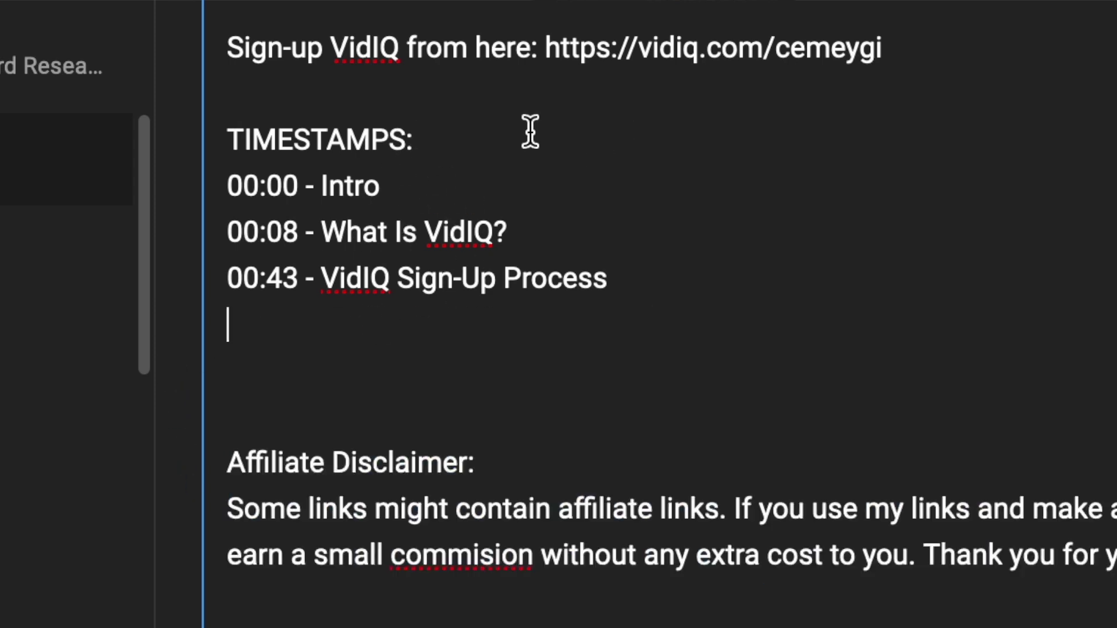
key(super+z)
Delete every chapter line after the 00:00 start under TIMESTAMPS:
click(599, 146)
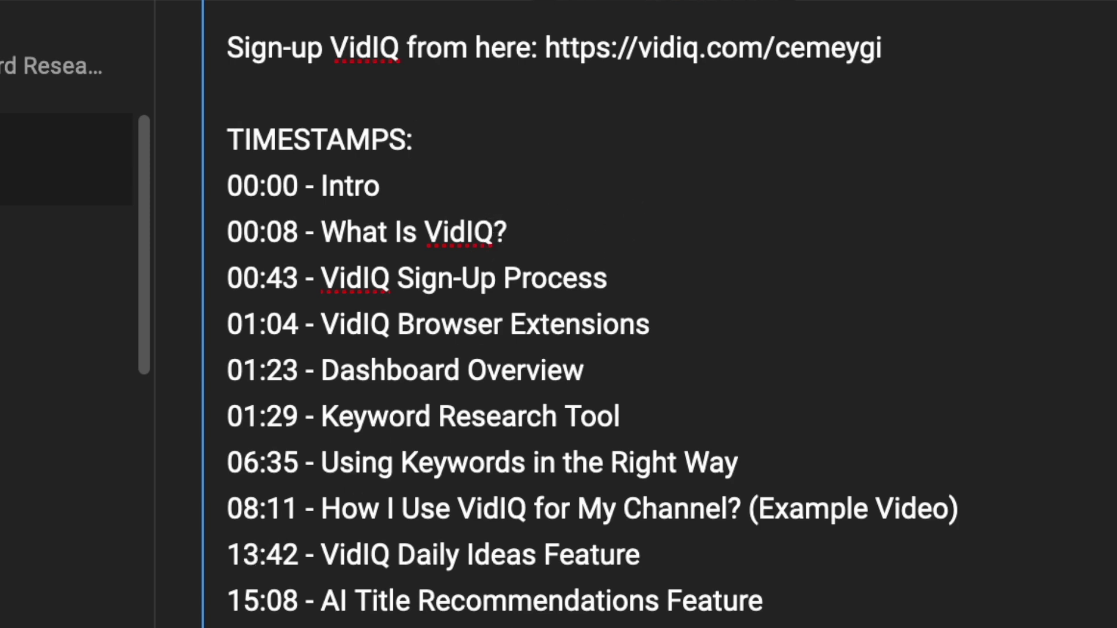
drag(469, 620, 282, 187)
key(BackSpace)
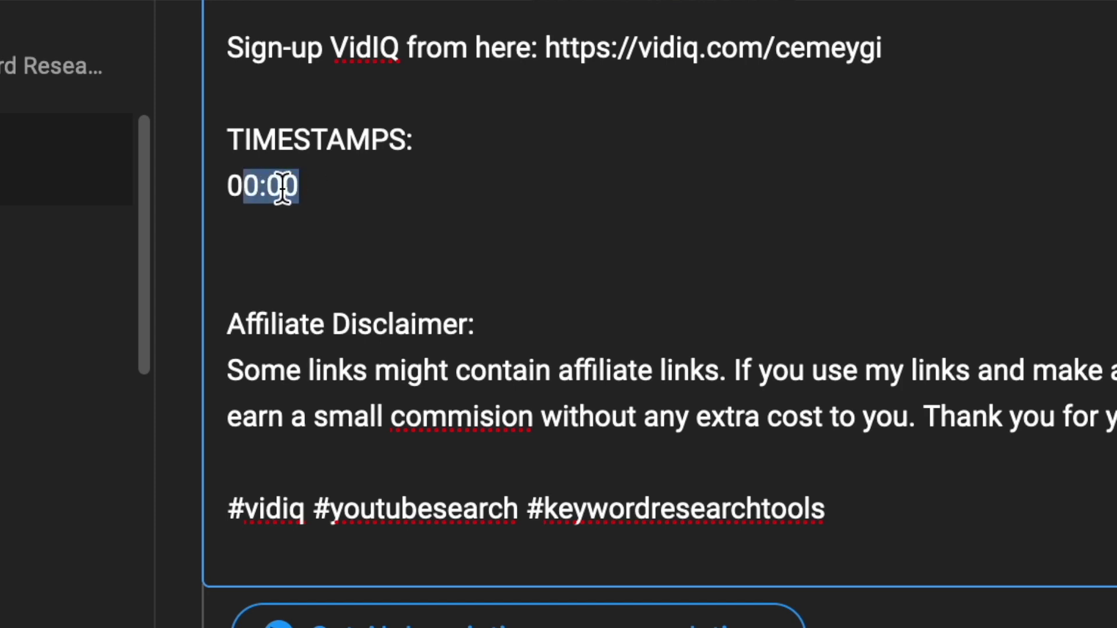
Remove the colon from 00:00, leaving a malformed 0000 entry
click(290, 181)
key(BackSpace)
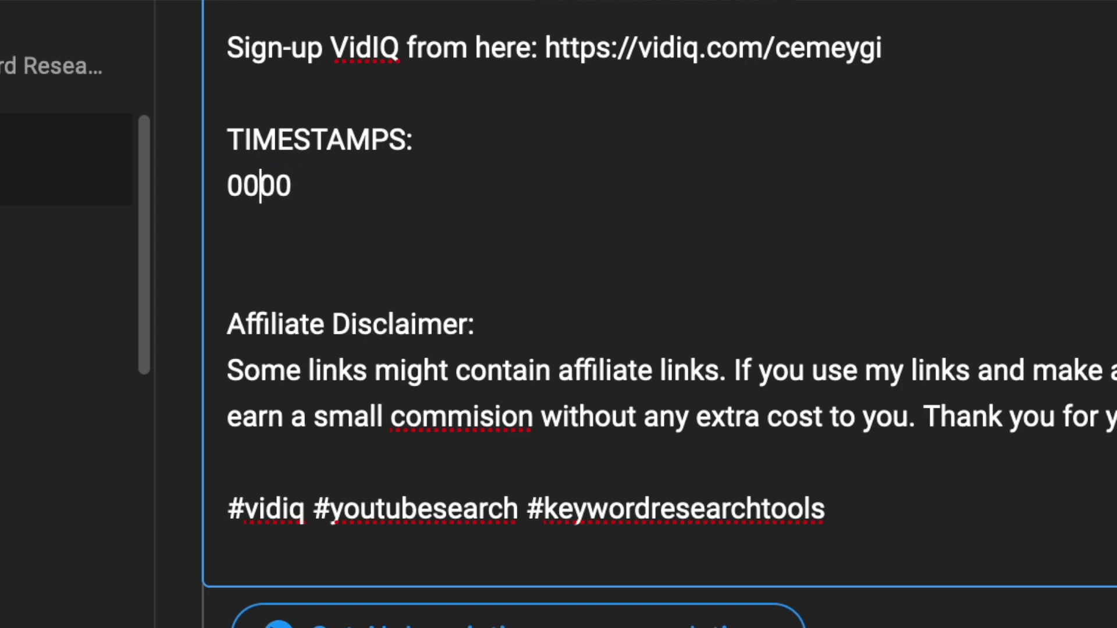
text(.)
key(BackSpace)
text(-)
click(801, 124)
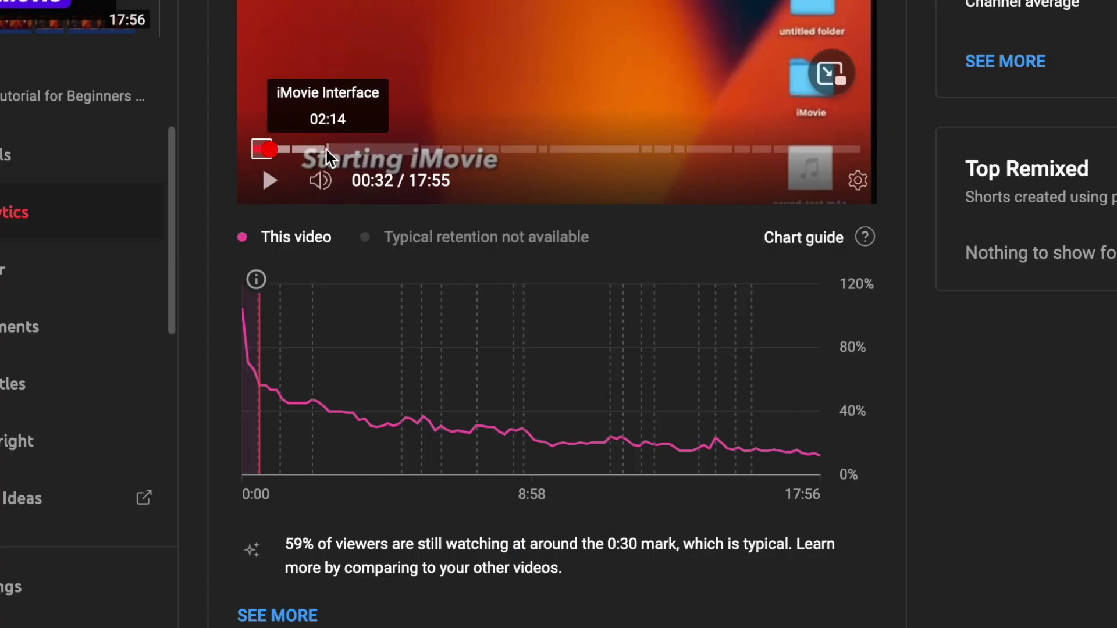
Jump the analytics playback to 02:14, ahead to about 04:53, then back to about 02:21
click(327, 150)
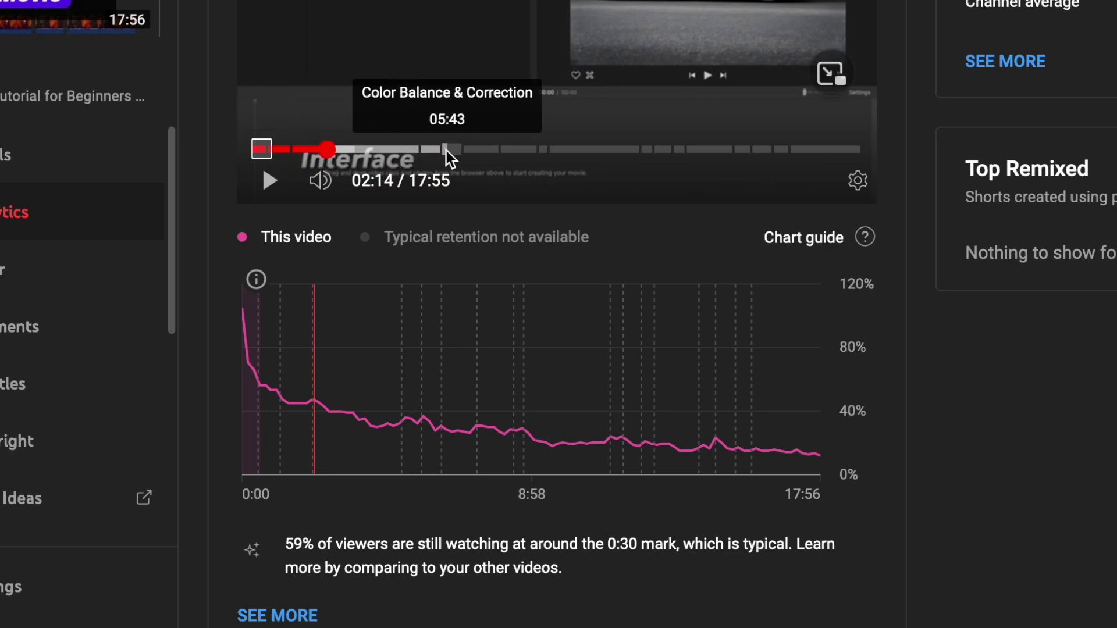
click(416, 151)
click(317, 382)
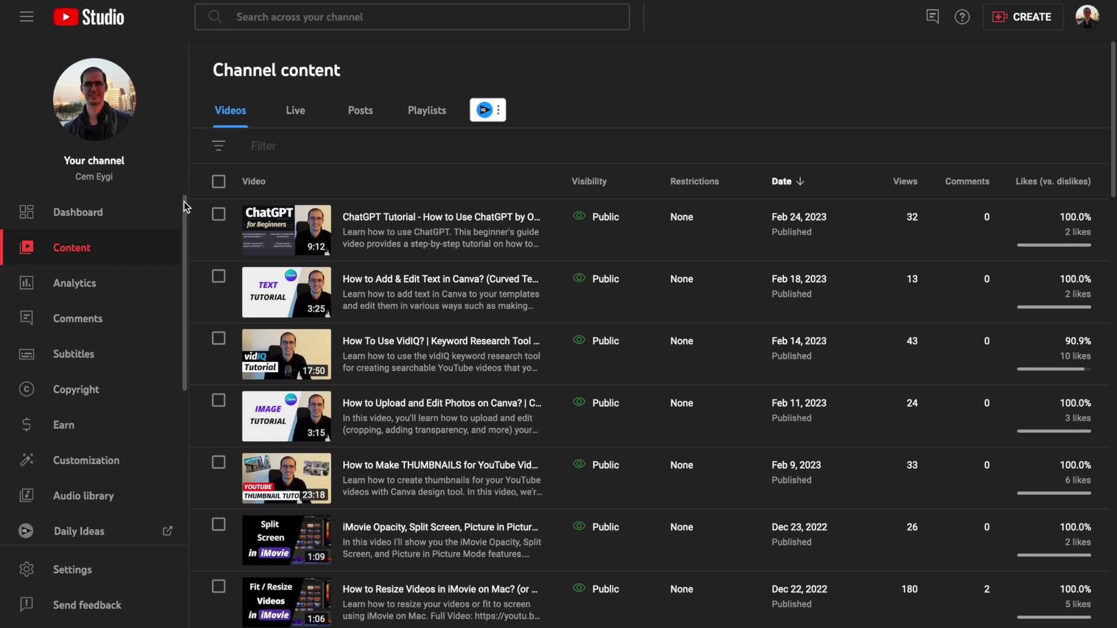
Open the Canva photo tutorial from the content list for editing and start its playback
scroll(425, 301, down, 1)
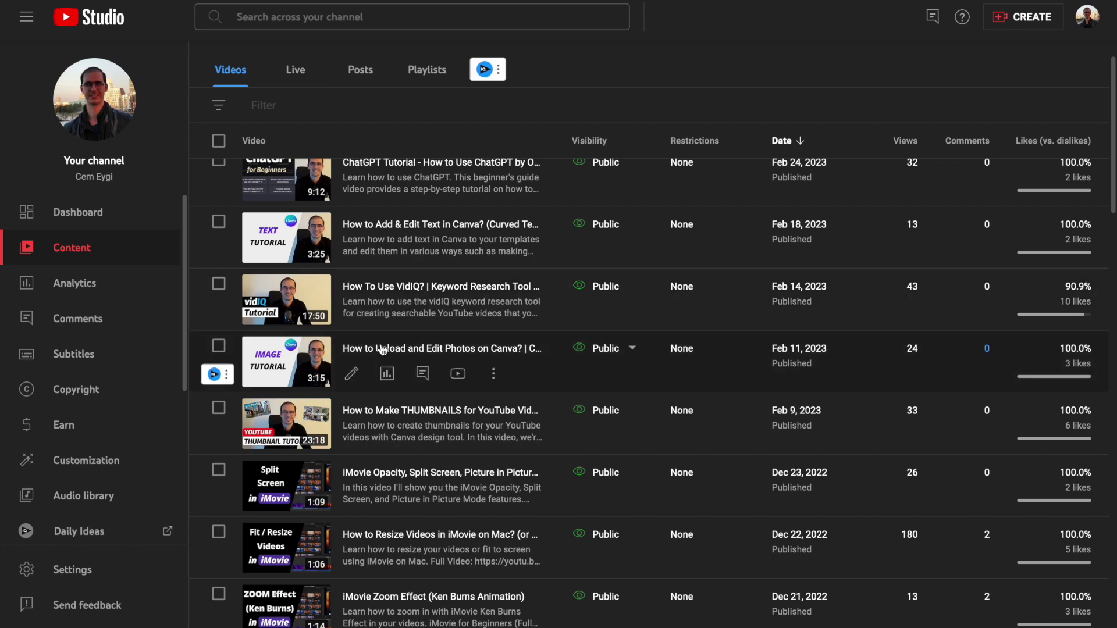
click(352, 374)
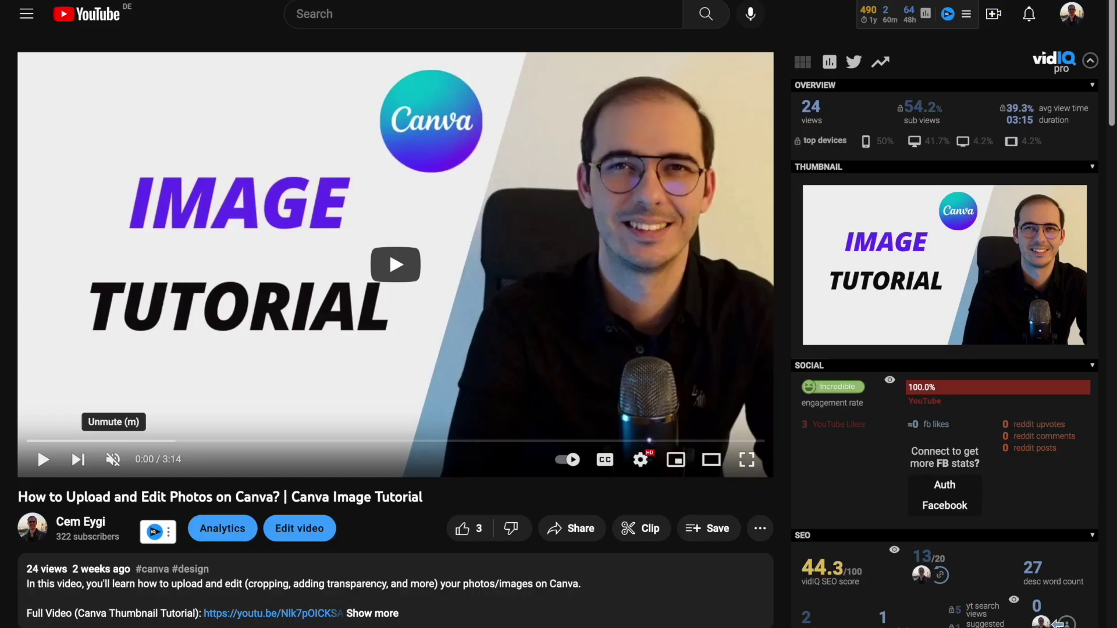
click(414, 283)
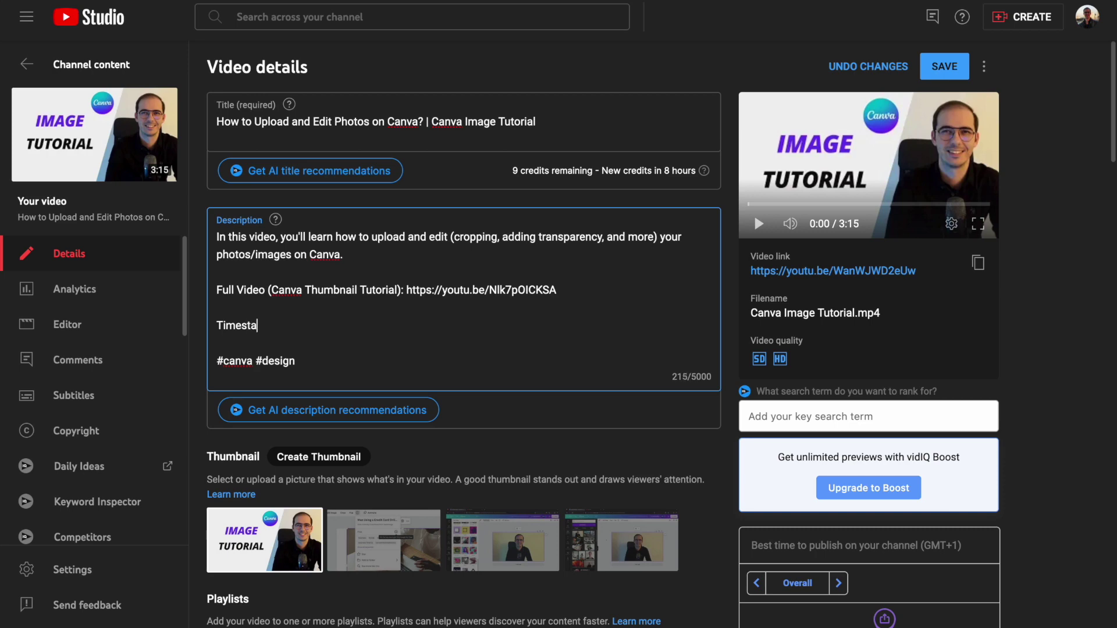
Complete the Timestamps: heading and add the (00:00) - Intro chapter line
text(mps:)
key(Return)
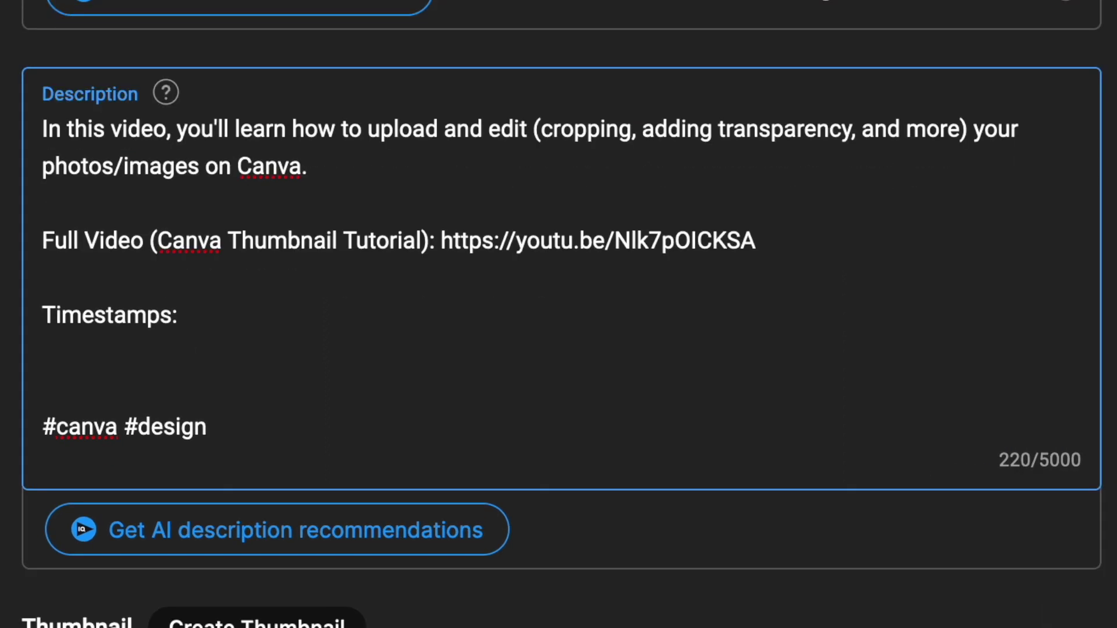
text(00)
text(:00)
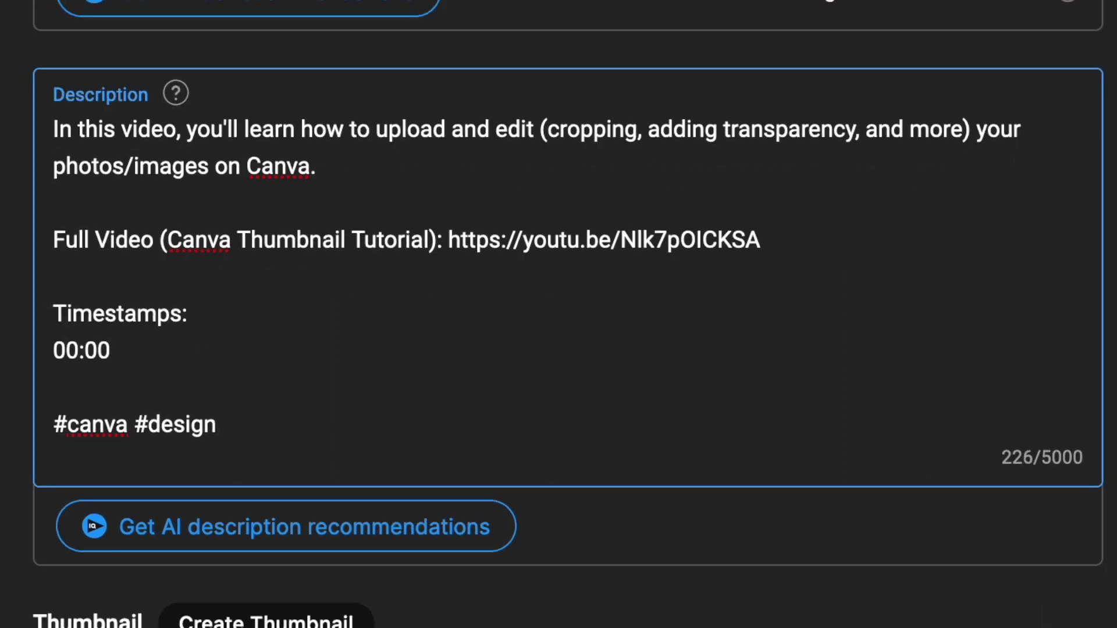
text( - ()
click(88, 350)
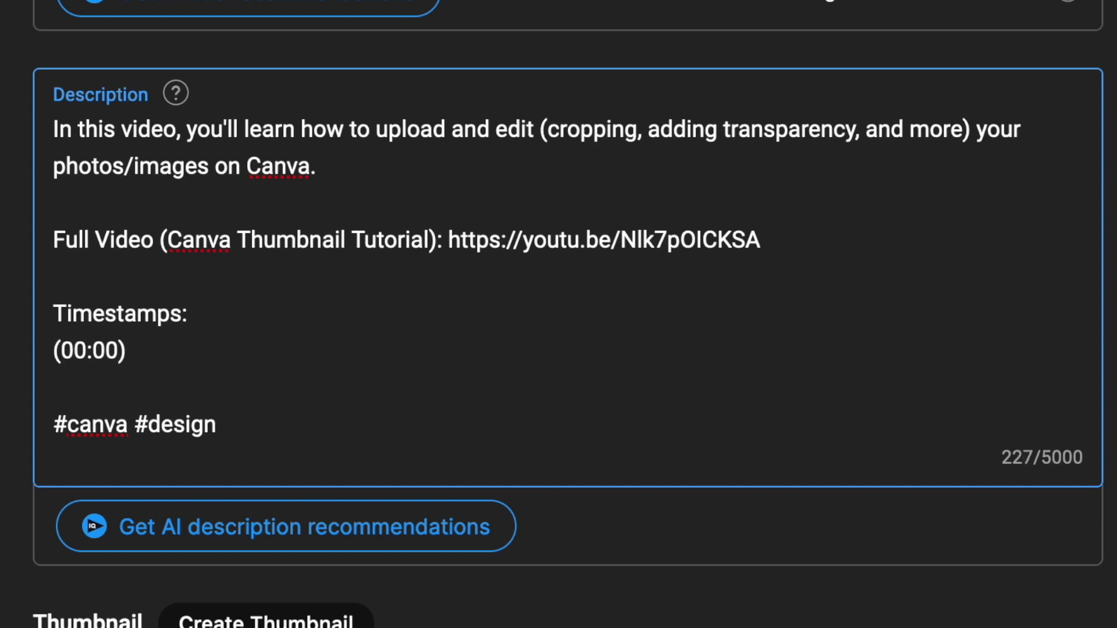
text(- Intro)
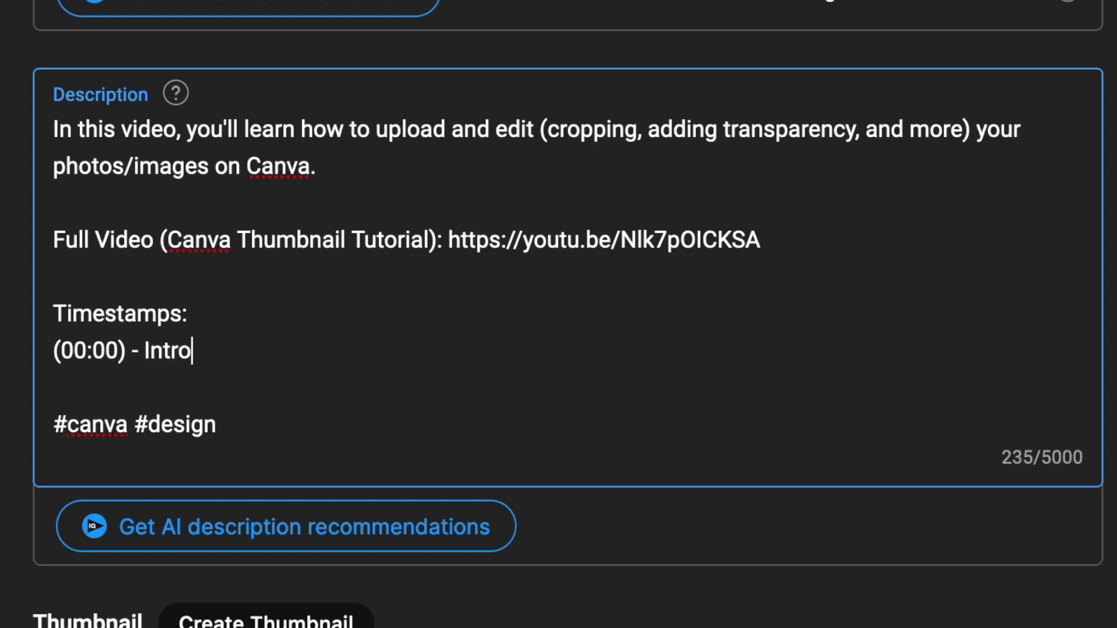
Add the (00:42) - What Your Chapter is About and (03:00) - Last Chapter lines, then save
key(Return)
text(()
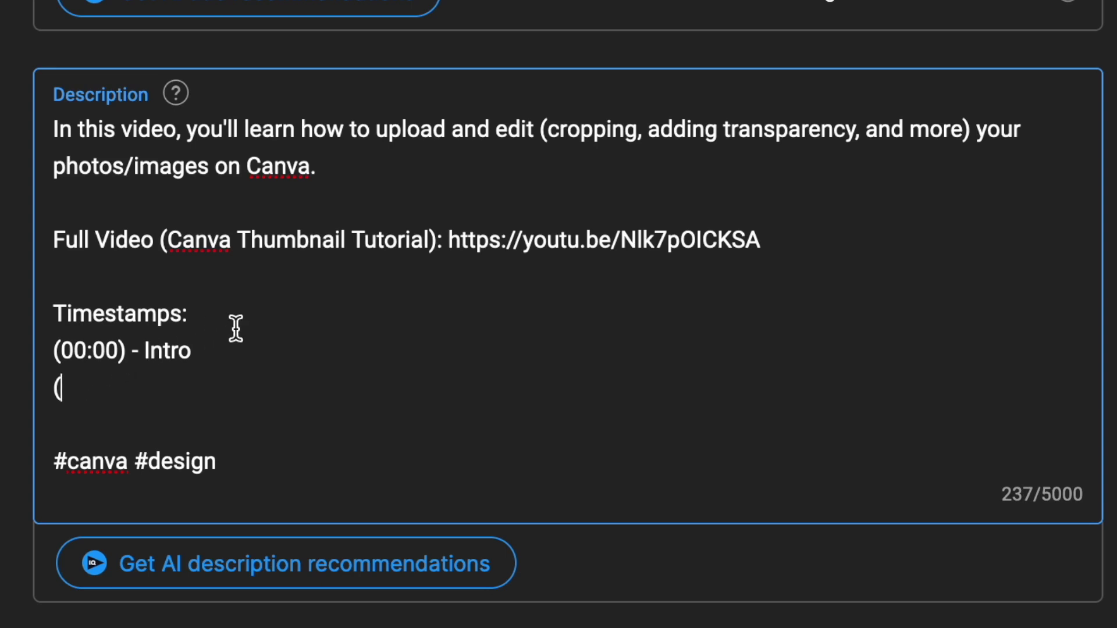
text(00:42))
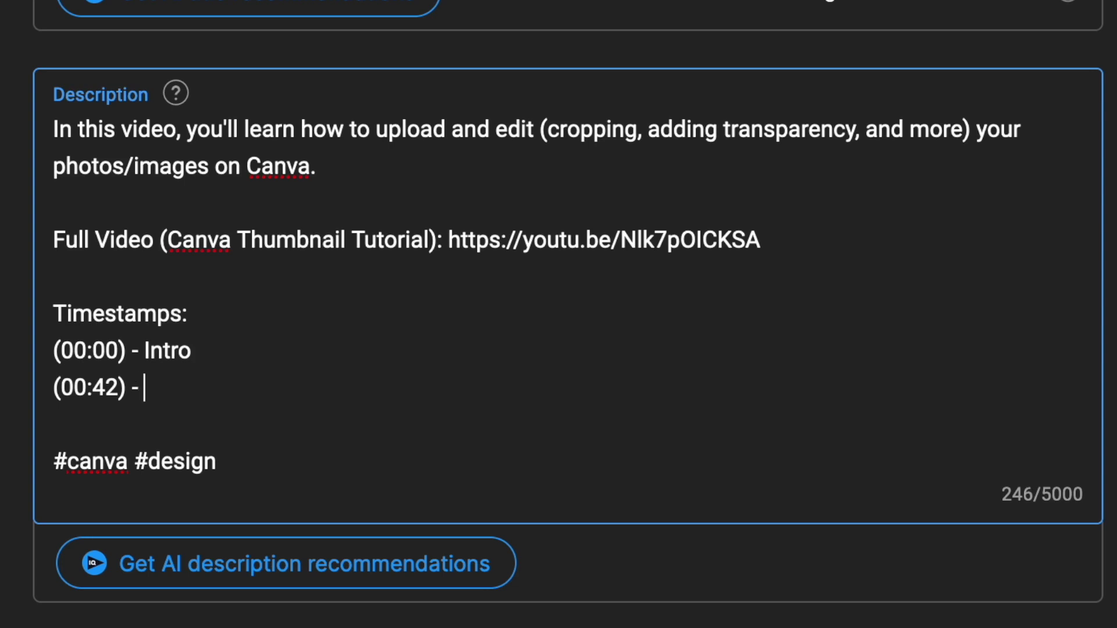
text( - What Your )
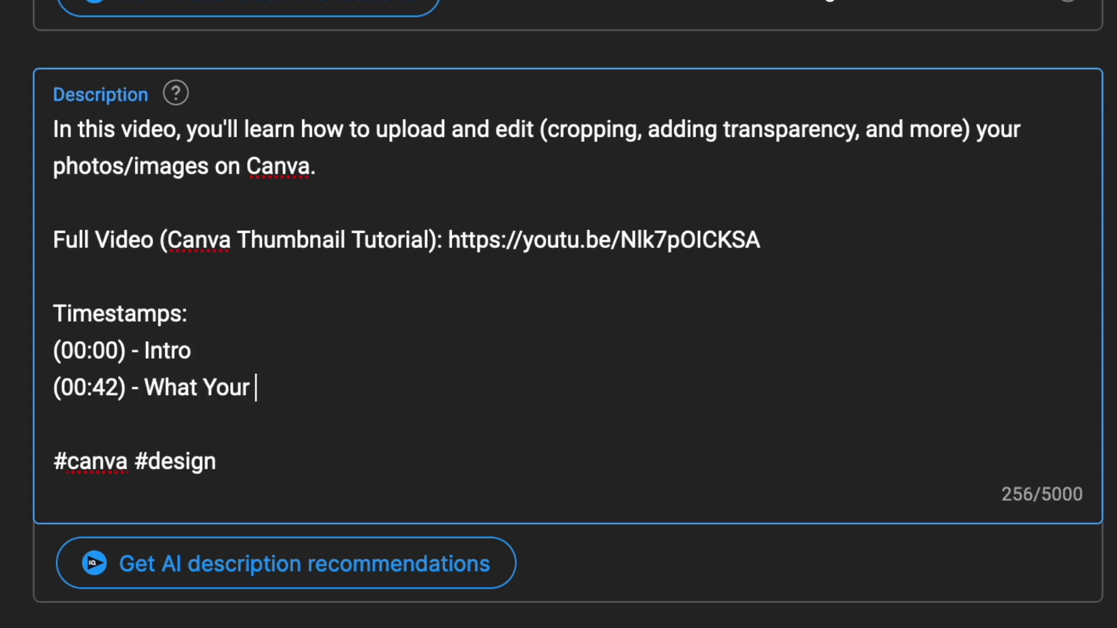
text(Chapter is About)
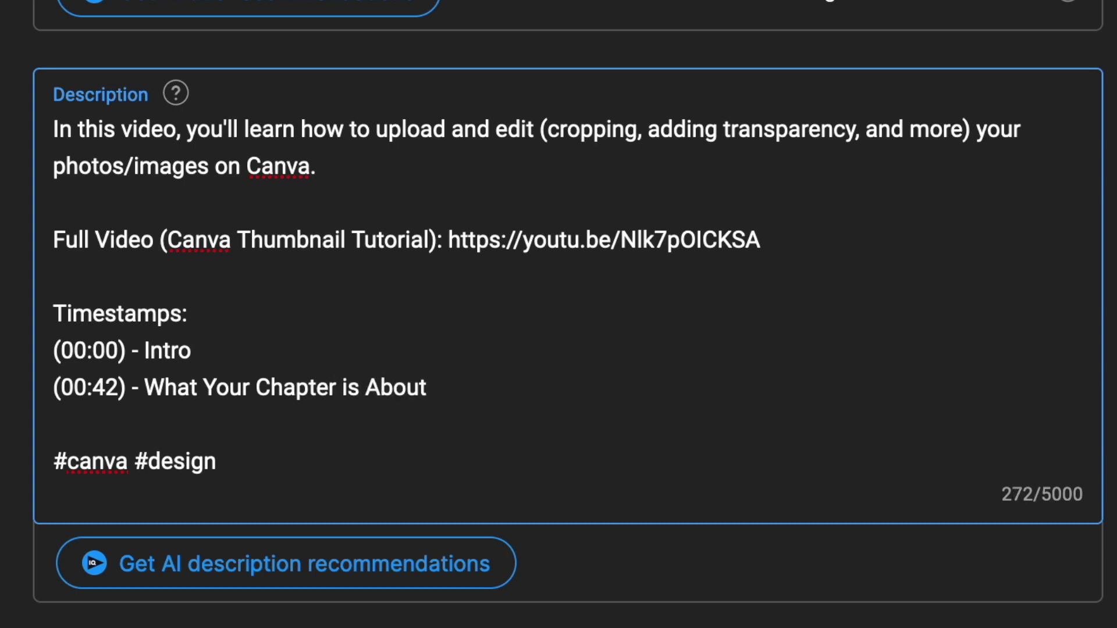
key(Return)
text((03:00) - Last Chapter)
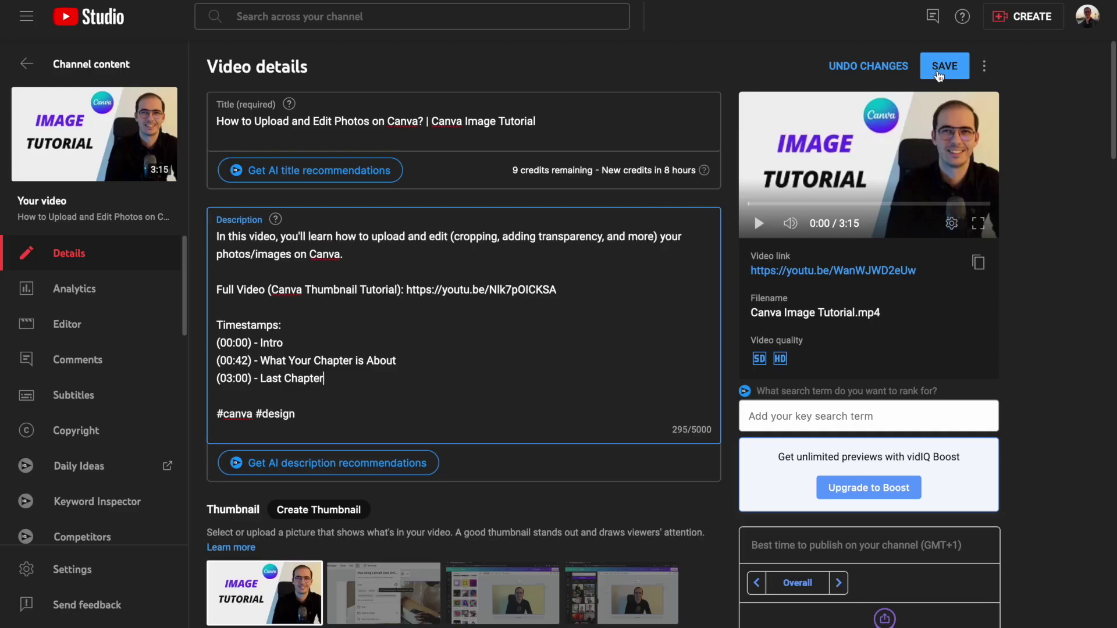
click(939, 69)
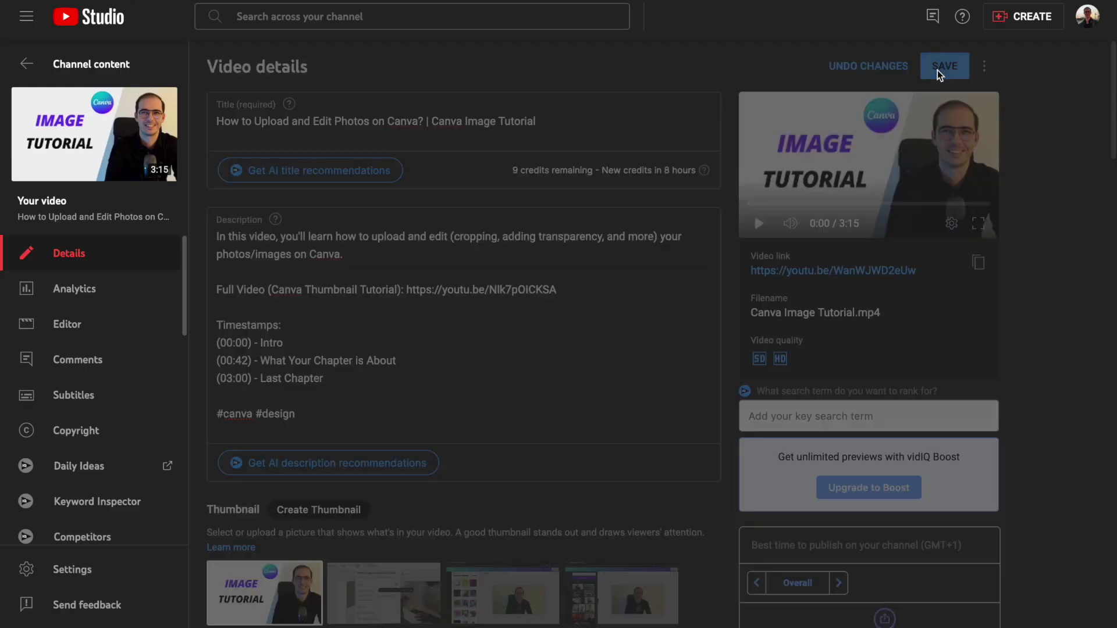